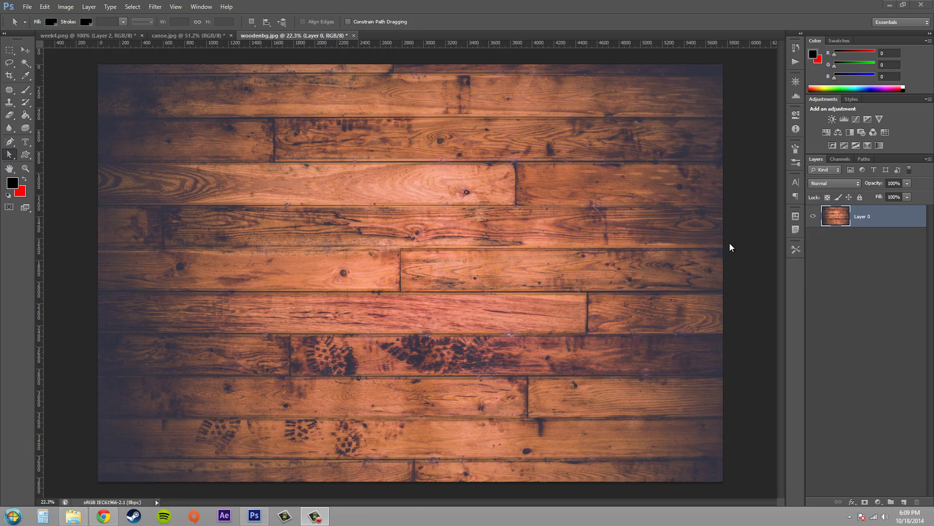
# Step: Select the Custom Shape Tool and set its drawing mode to Path
pyautogui.click(26, 154)
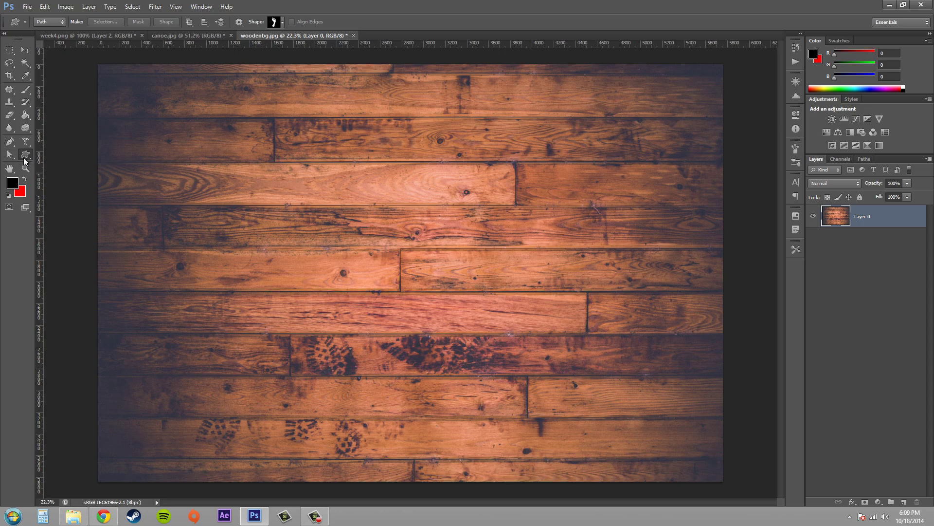
pyautogui.rightClick(24, 157)
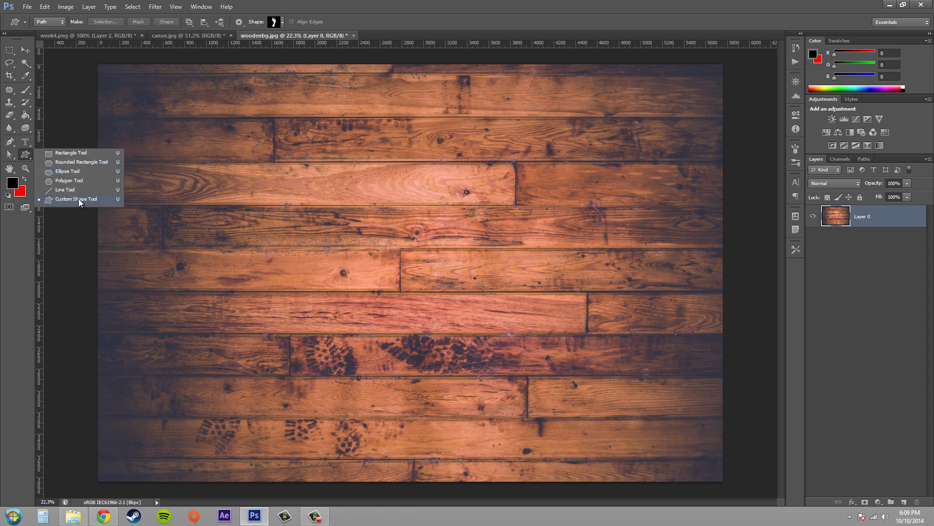
pyautogui.click(77, 199)
pyautogui.rightClick(28, 155)
pyautogui.click(80, 200)
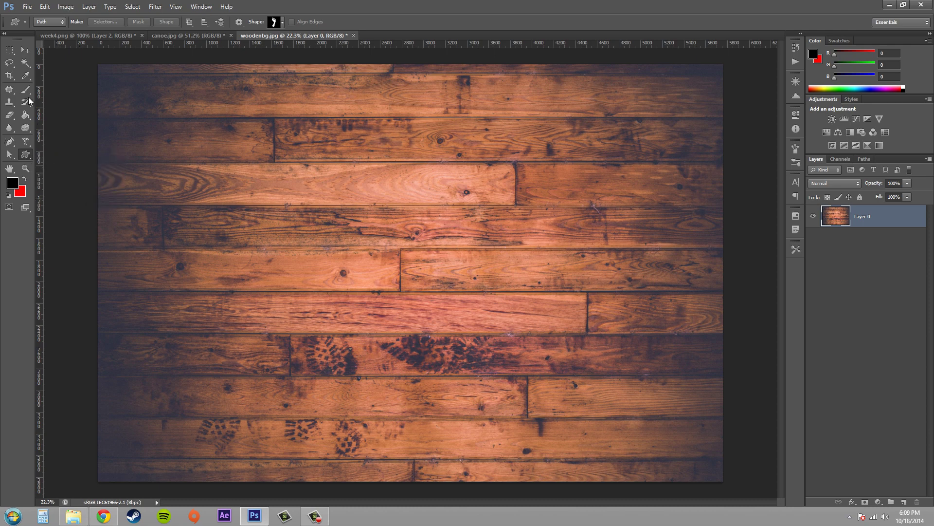
pyautogui.click(48, 22)
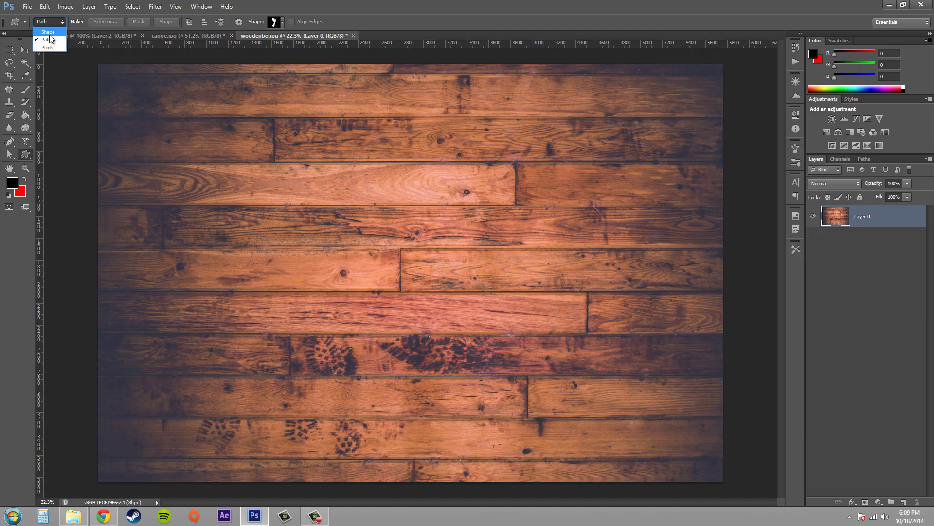
pyautogui.click(48, 39)
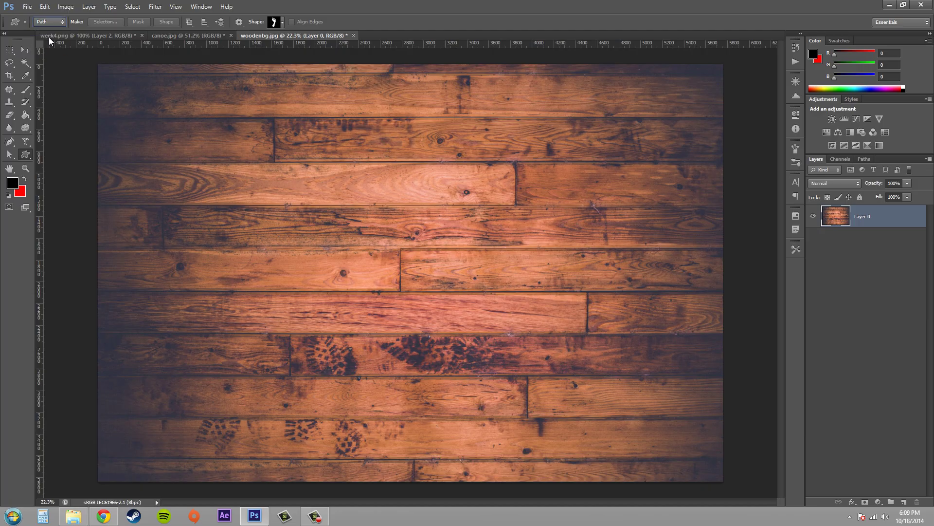
# Step: Pick the yin-yang symbol from the Custom Shape picker in the options bar
pyautogui.click(283, 22)
pyautogui.scroll(-3, 249, 169)
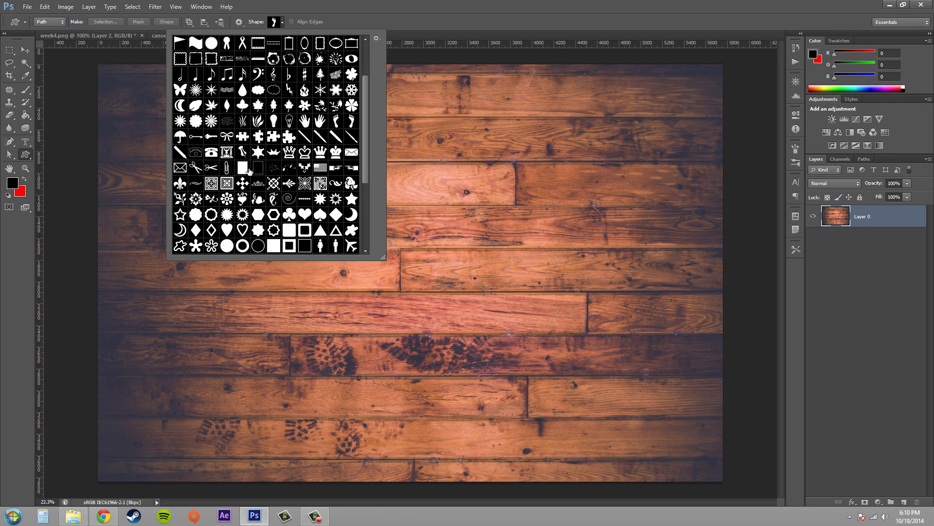
pyautogui.scroll(4, 249, 169)
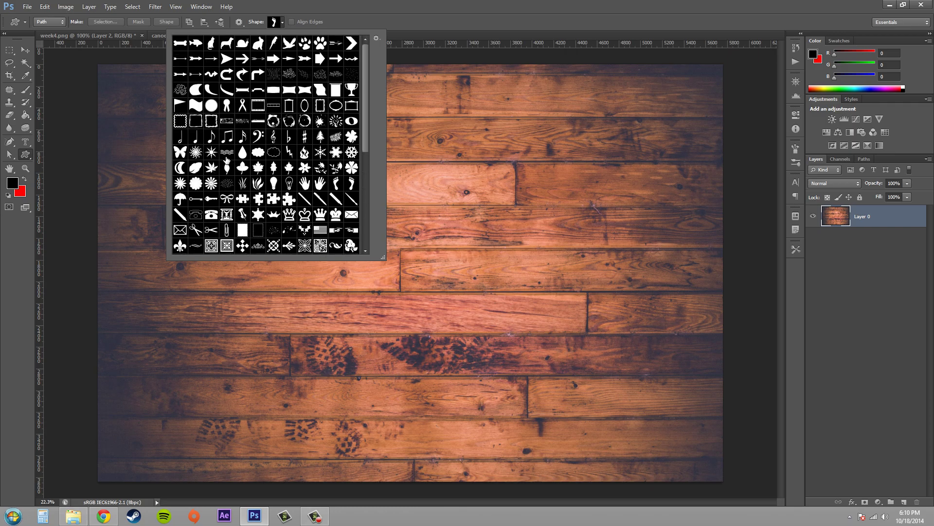
pyautogui.scroll(-3, 294, 209)
pyautogui.scroll(3, 290, 190)
pyautogui.click(376, 39)
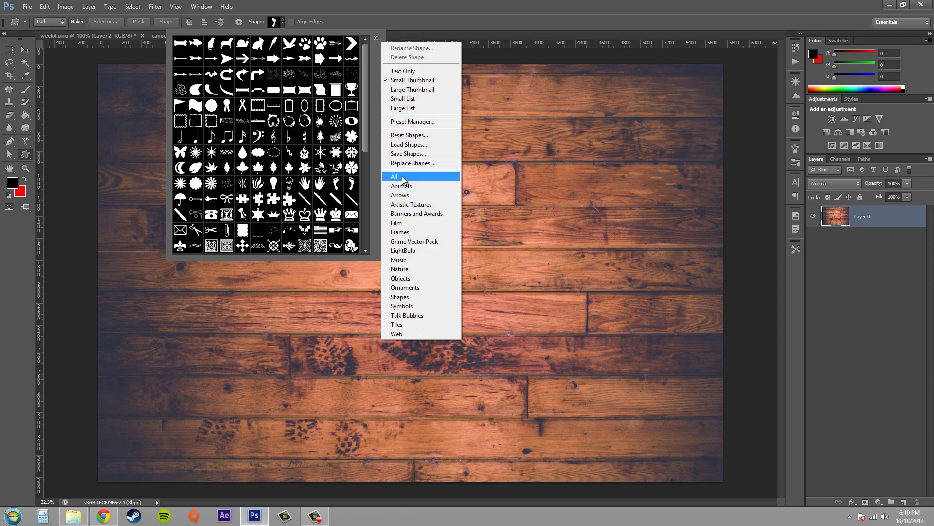
pyautogui.click(377, 39)
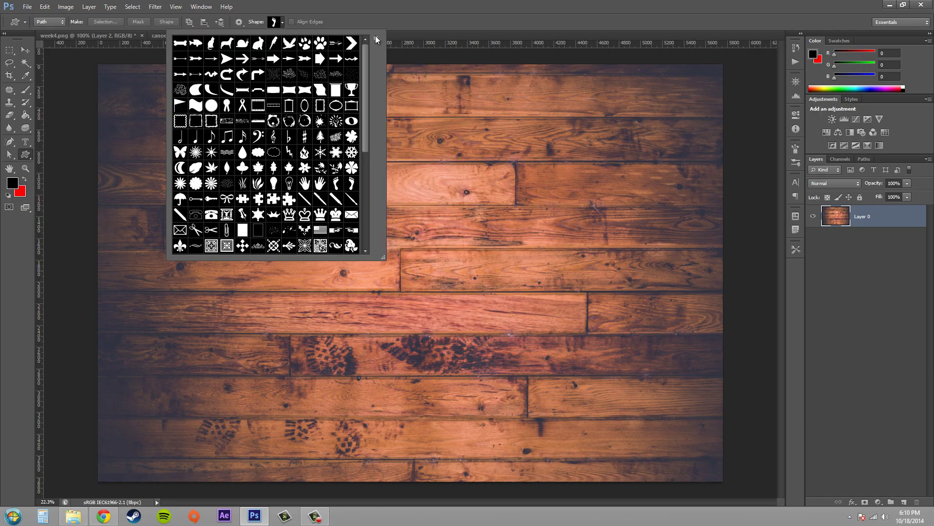
pyautogui.scroll(-3, 282, 141)
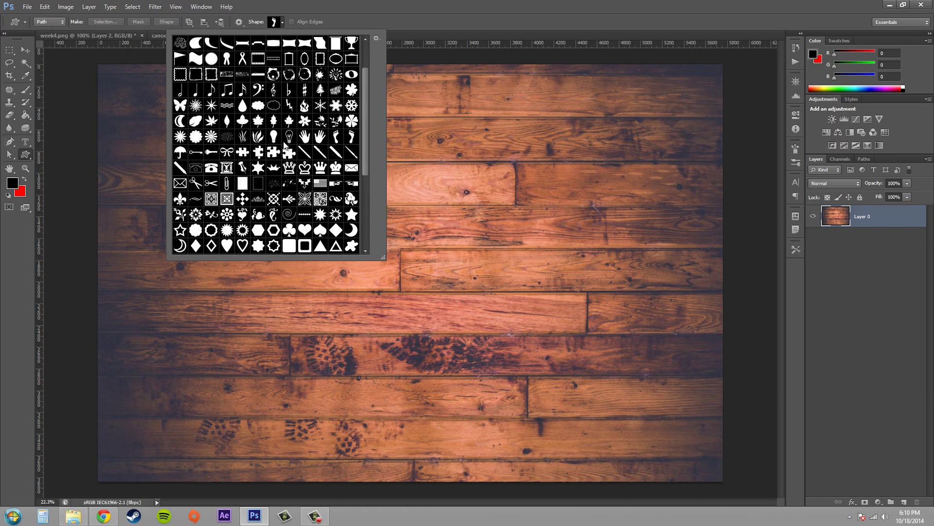
pyautogui.scroll(-1, 273, 139)
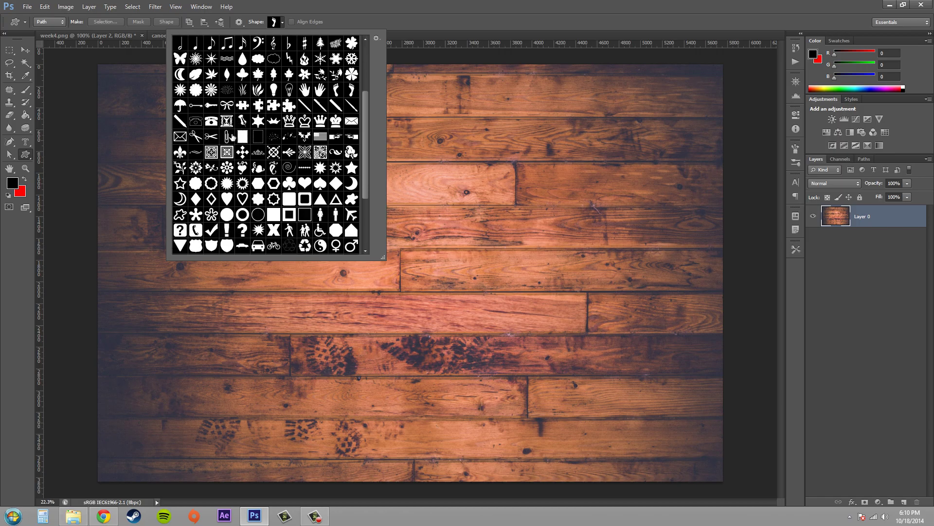
pyautogui.scroll(-5, 227, 138)
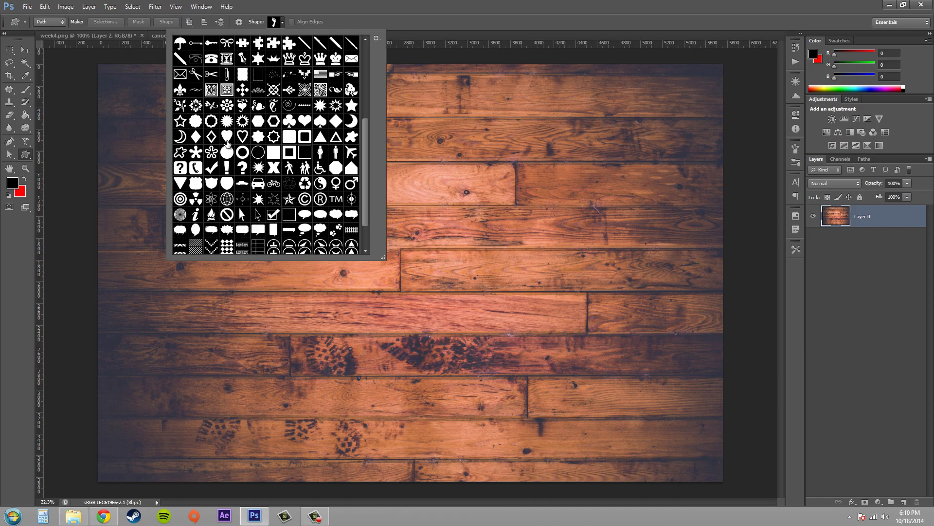
pyautogui.scroll(2, 213, 140)
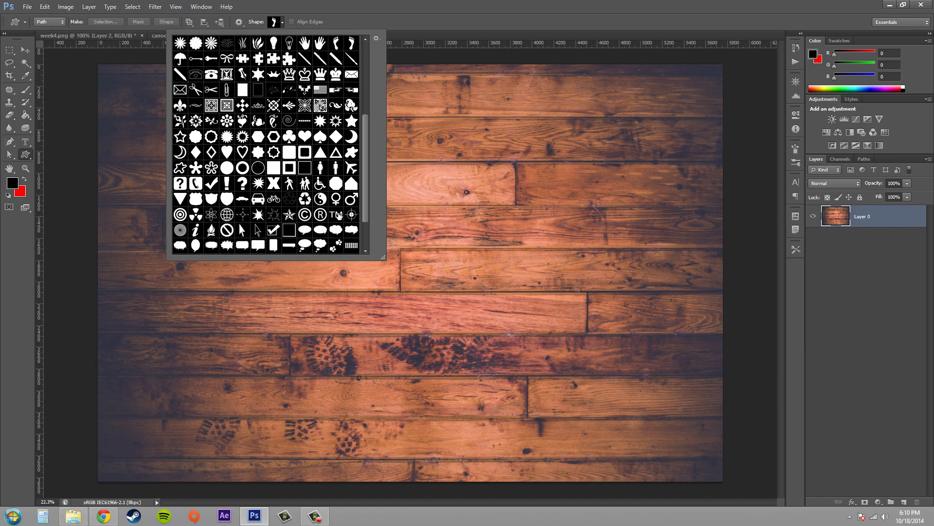
pyautogui.click(320, 199)
pyautogui.click(321, 199)
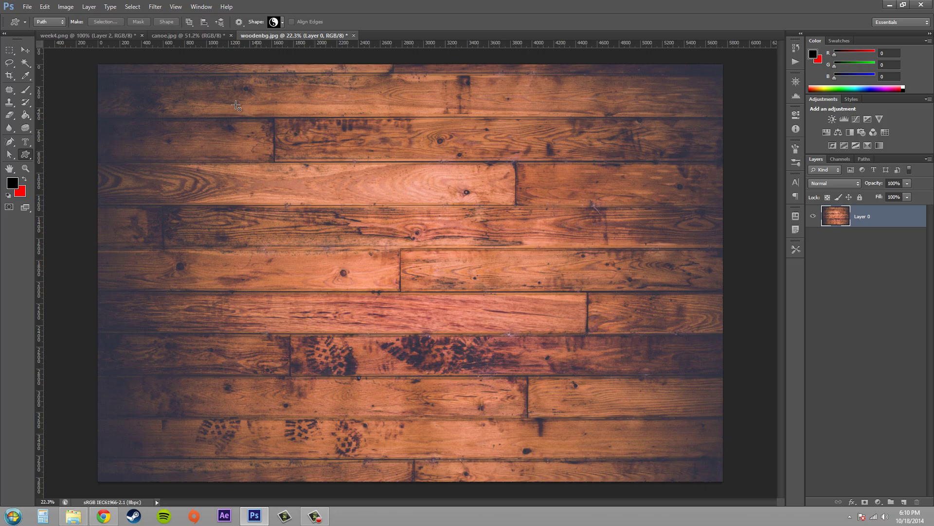
# Step: Drag a yin-yang path about 2918 px across the wood-plank photo in Path mode
pyautogui.click(43, 24)
pyautogui.moveTo(318, 121); pyautogui.dragTo(644, 433)
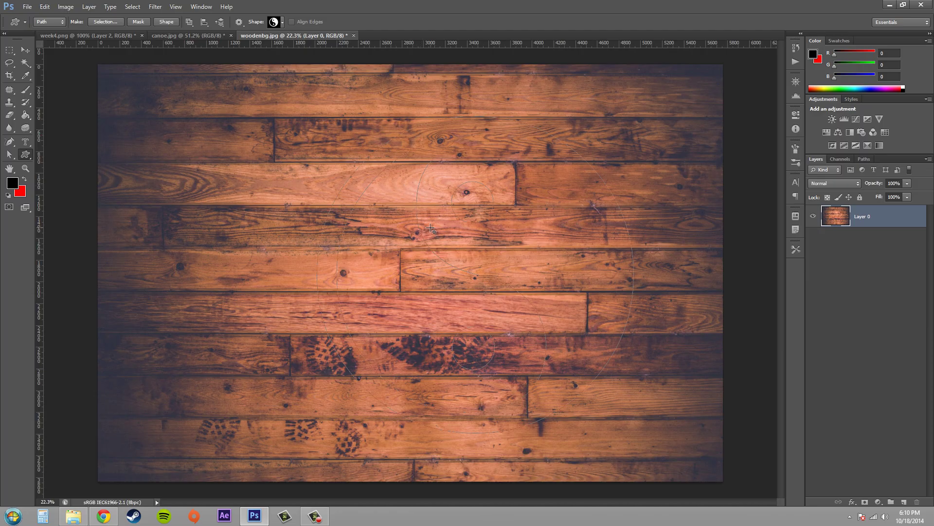
# Step: Turn the yin-yang path into a vector mask on Layer 0, undoing a stray layer mask
pyautogui.click(866, 503)
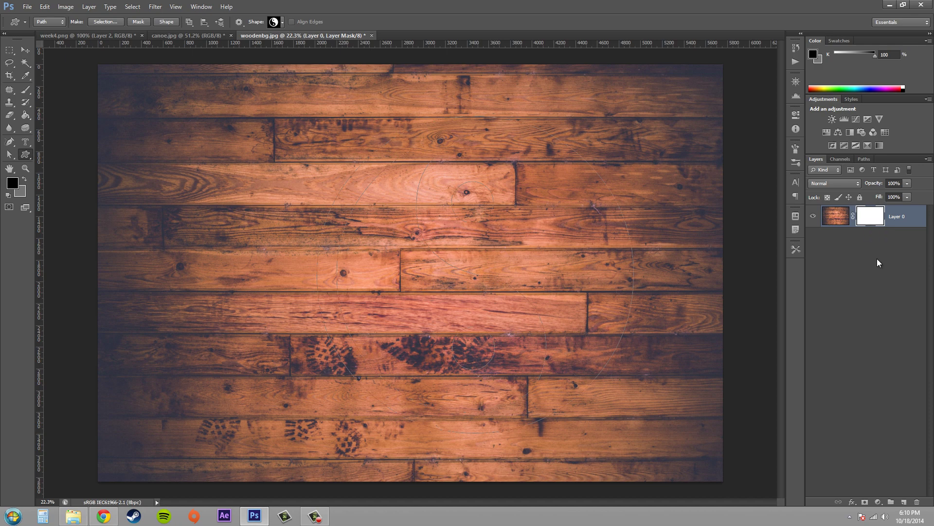
pyautogui.hotkey('ctrl', 'z')
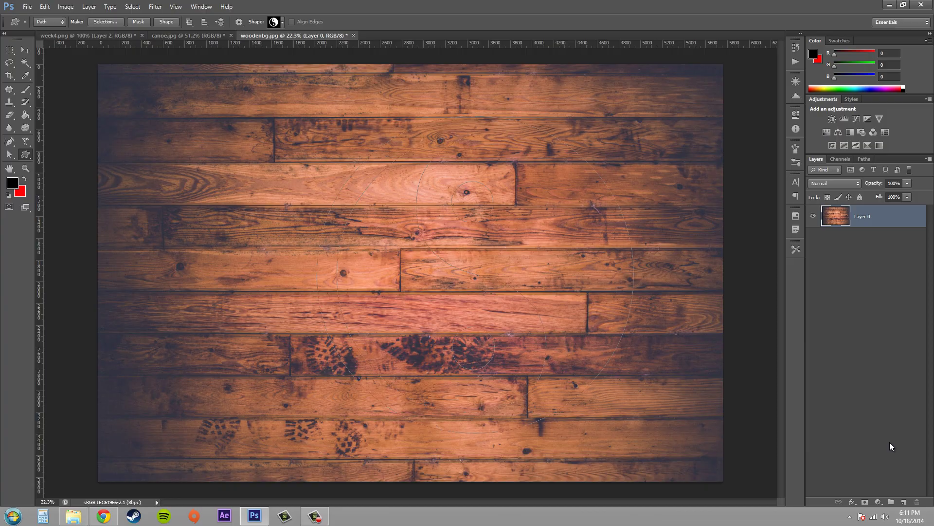
pyautogui.click(865, 501)
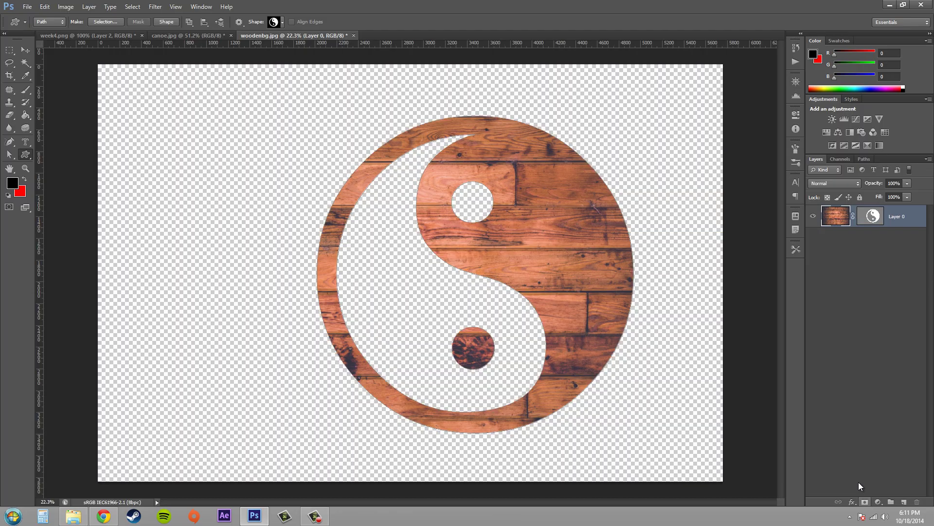
# Step: Switch to the Path Selection Tool and briefly inspect the vector mask's Properties
pyautogui.click(10, 153)
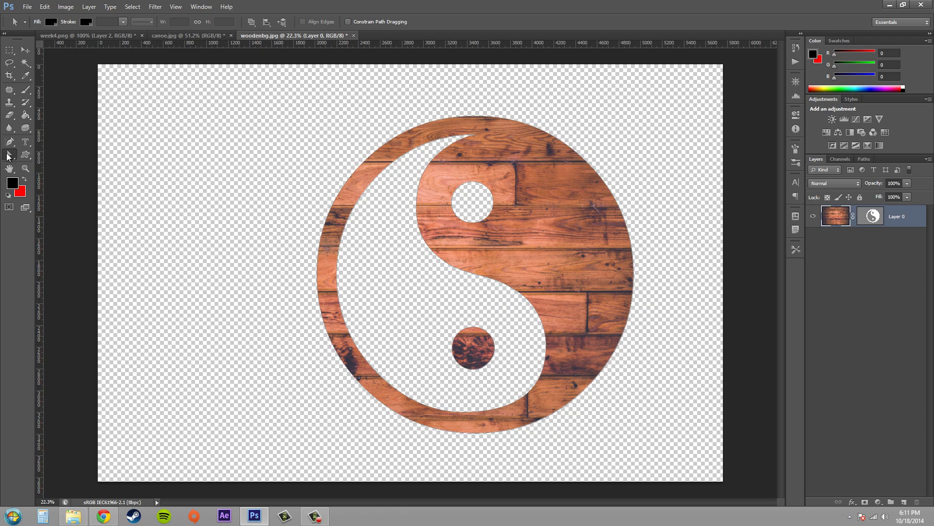
pyautogui.rightClick(7, 155)
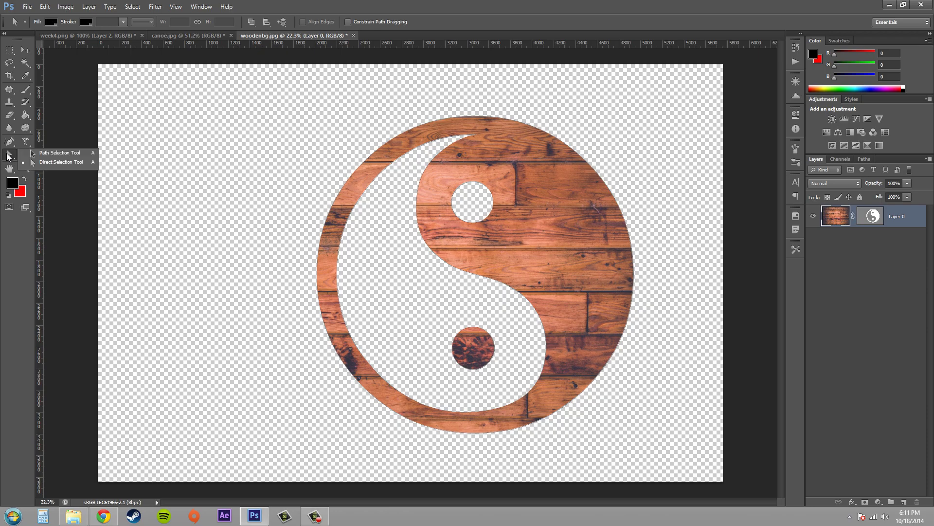
pyautogui.click(70, 152)
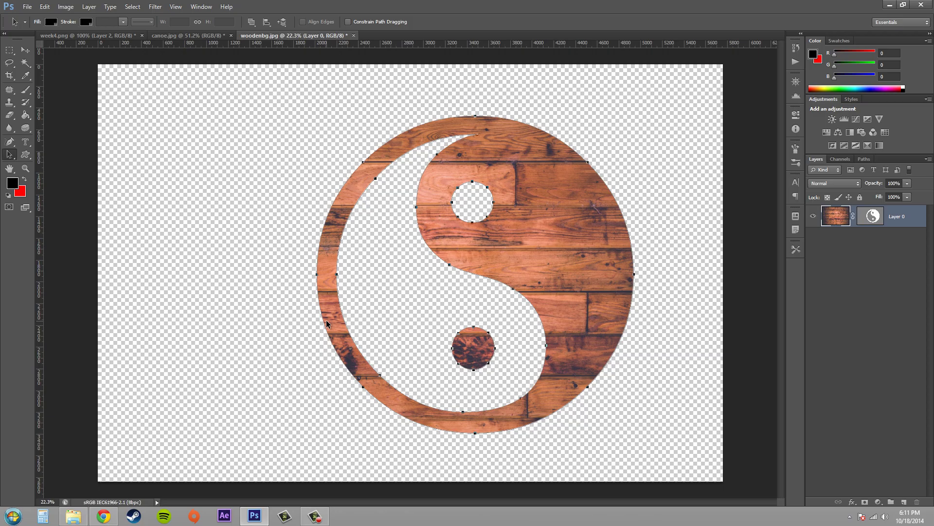
pyautogui.doubleClick(873, 217)
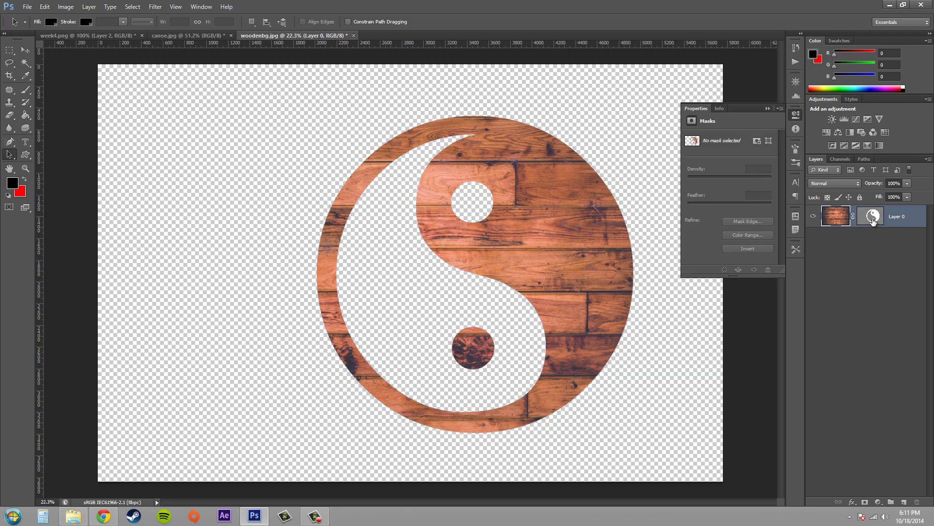
pyautogui.click(767, 108)
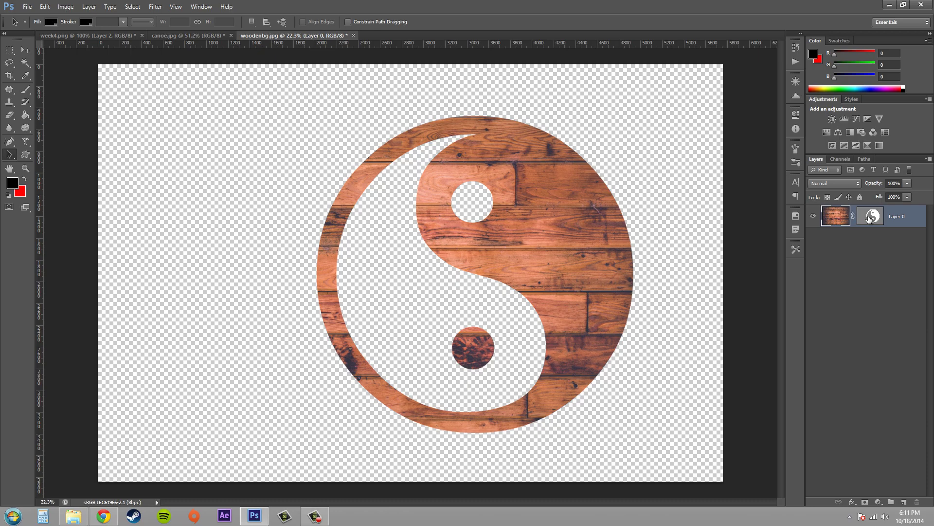
pyautogui.click(9, 154)
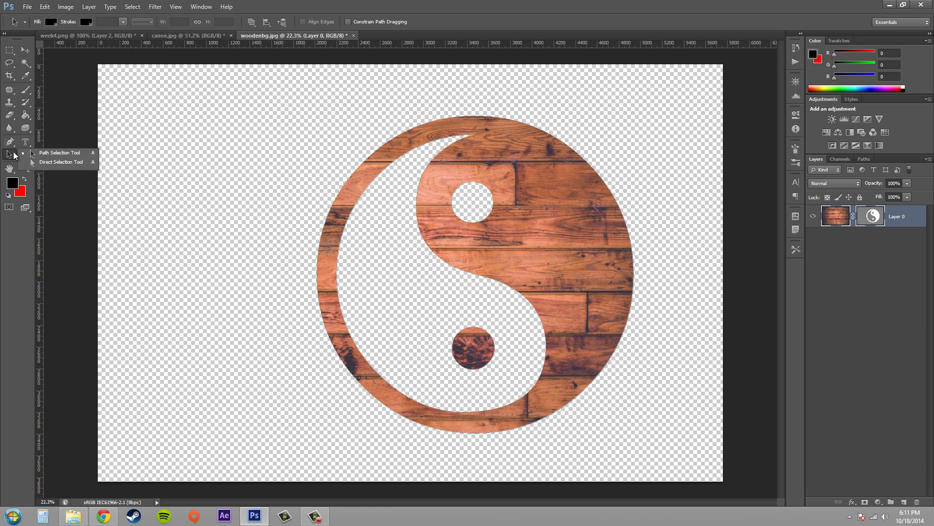
# Step: With the Direct Selection Tool, pull the left anchor out into a point and nudge the outline
pyautogui.click(61, 162)
pyautogui.click(558, 137)
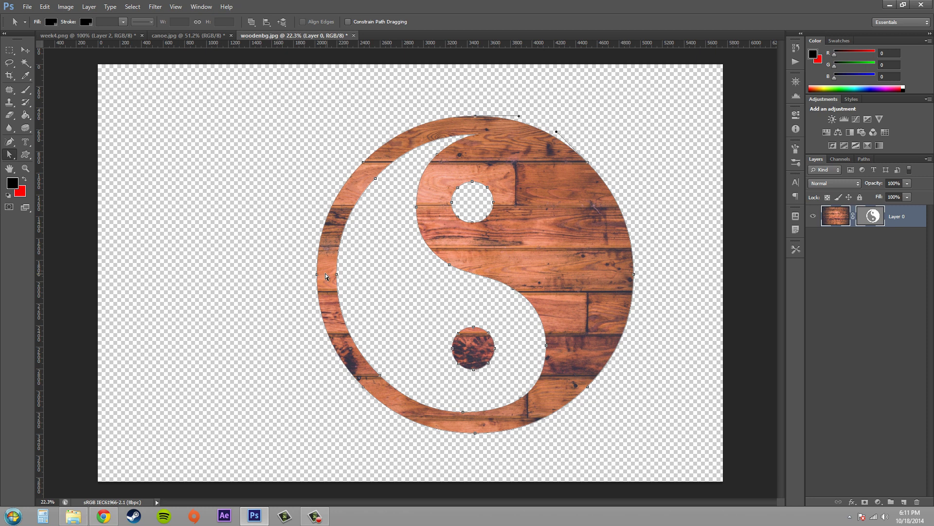
pyautogui.moveTo(318, 276); pyautogui.dragTo(273, 274)
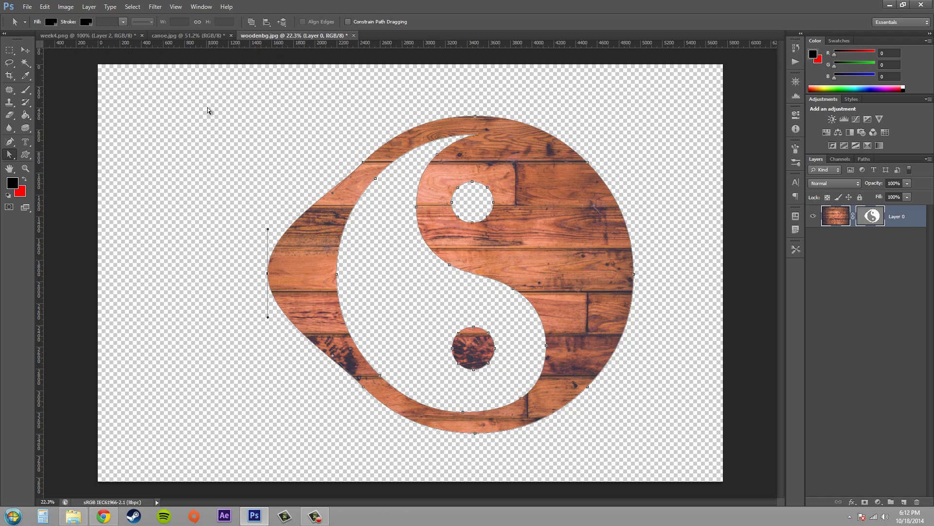
pyautogui.moveTo(207, 111); pyautogui.dragTo(681, 453)
pyautogui.moveTo(587, 162); pyautogui.dragTo(560, 182)
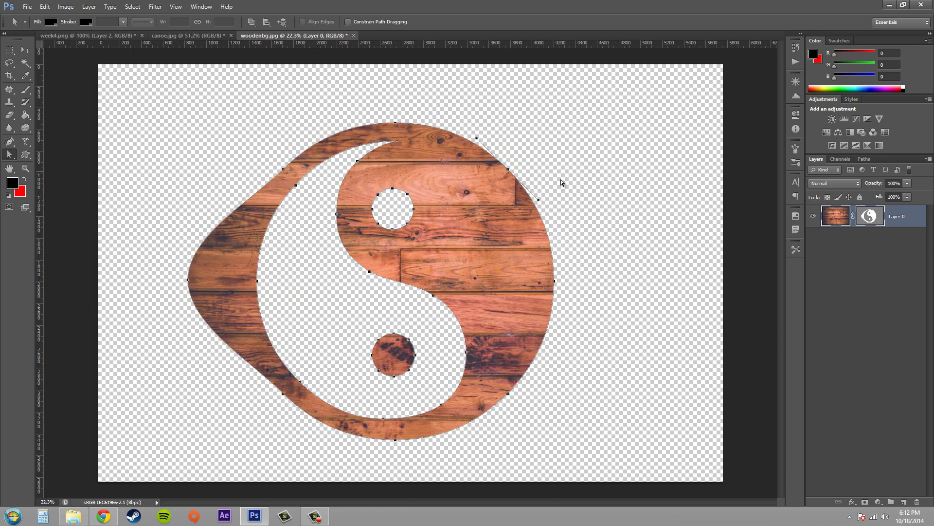
pyautogui.click(585, 185)
# Step: Raise the top anchor and bend its handle into a peak sloping right
pyautogui.click(513, 176)
pyautogui.moveTo(398, 124); pyautogui.dragTo(397, 63)
pyautogui.moveTo(439, 85); pyautogui.dragTo(428, 116)
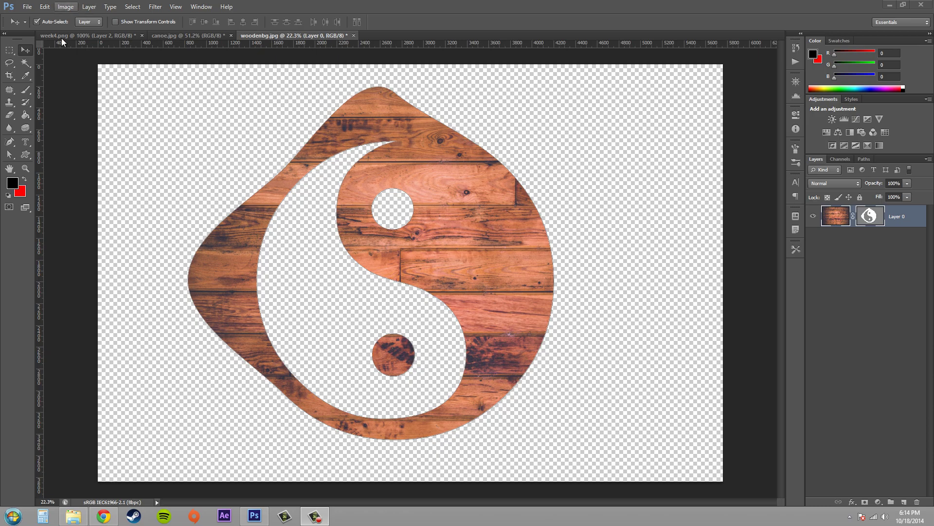
# Step: Free Transform the wood yin-yang down to about 69% toward the lower left and commit
pyautogui.click(27, 55)
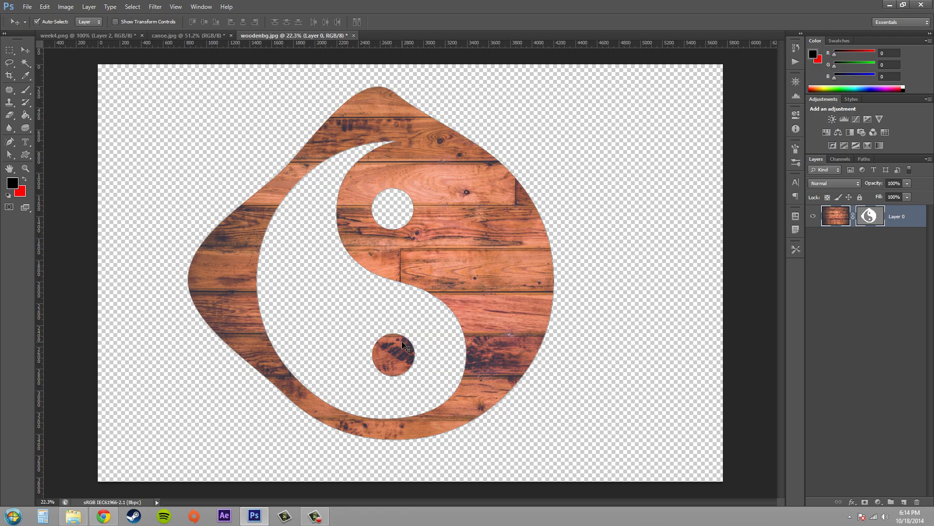
pyautogui.hotkey('ctrl', 't')
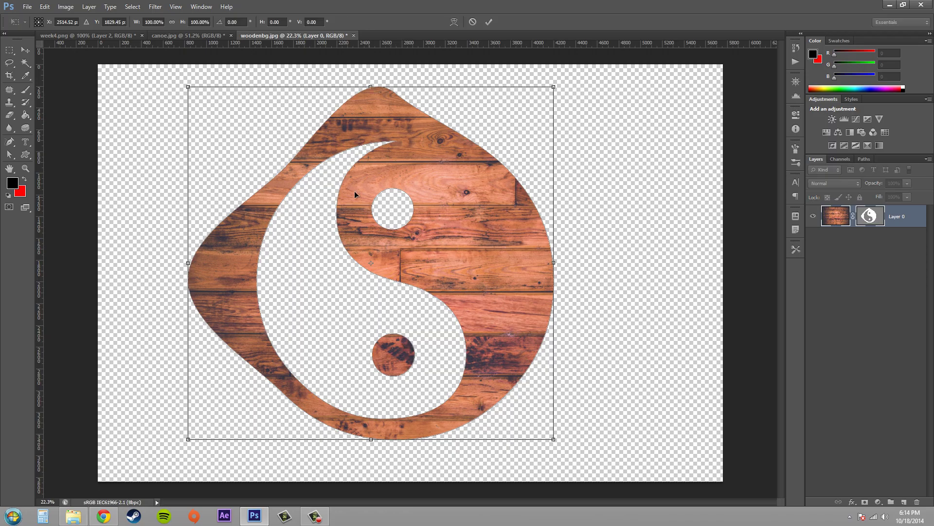
pyautogui.moveTo(549, 89); pyautogui.dragTo(479, 194)
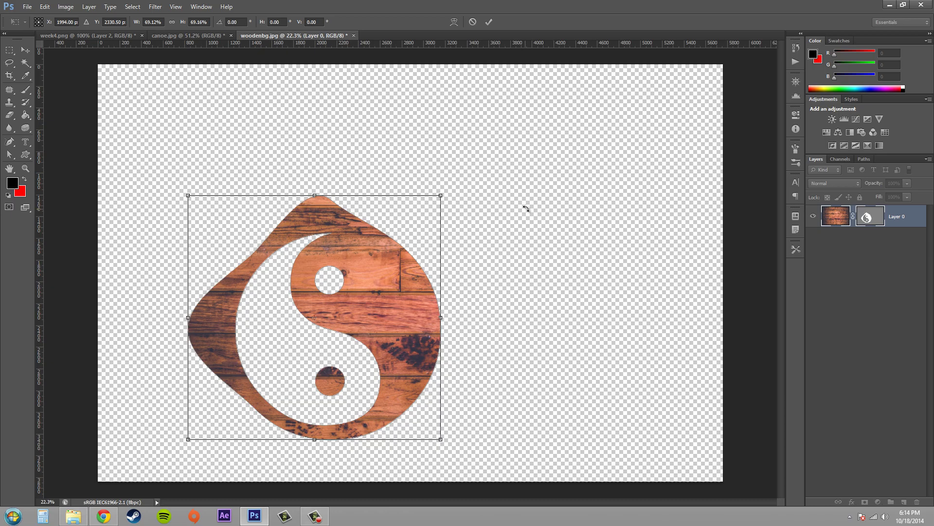
pyautogui.press('Return')
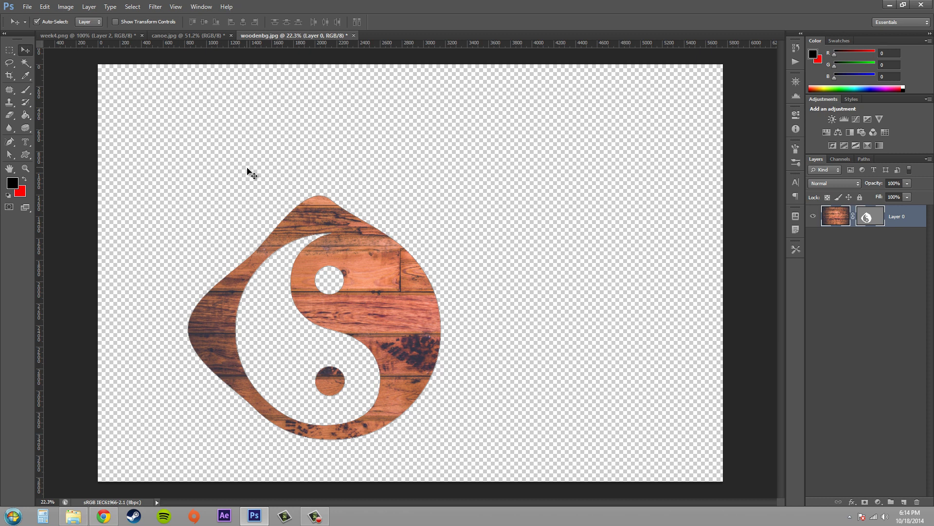
pyautogui.click(315, 516)
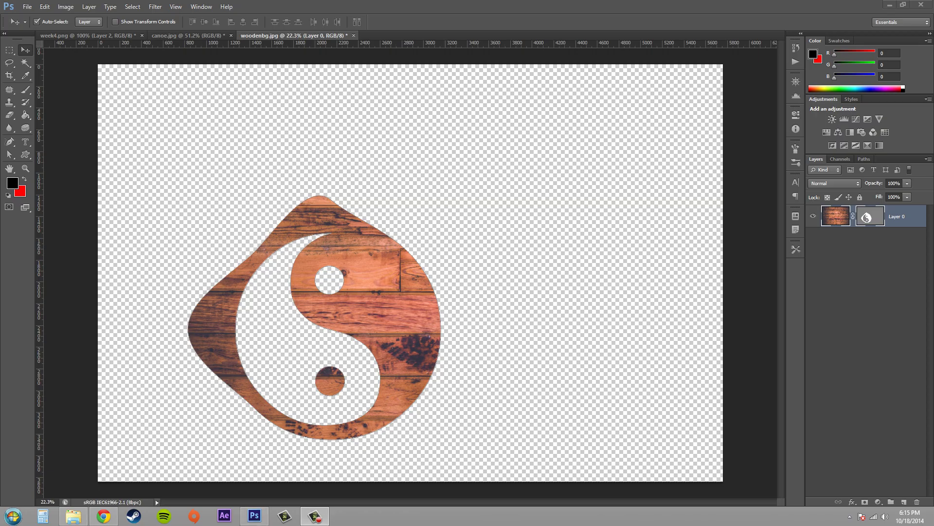